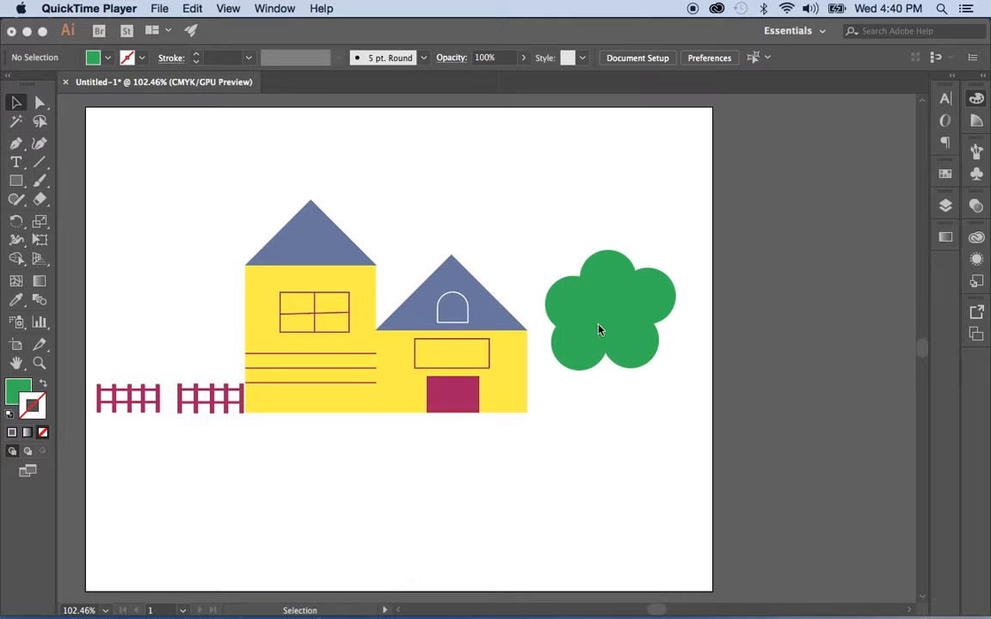
Bring Illustrator to the front and select the Line Segment Tool
left_click(39, 166)
left_click(39, 166)
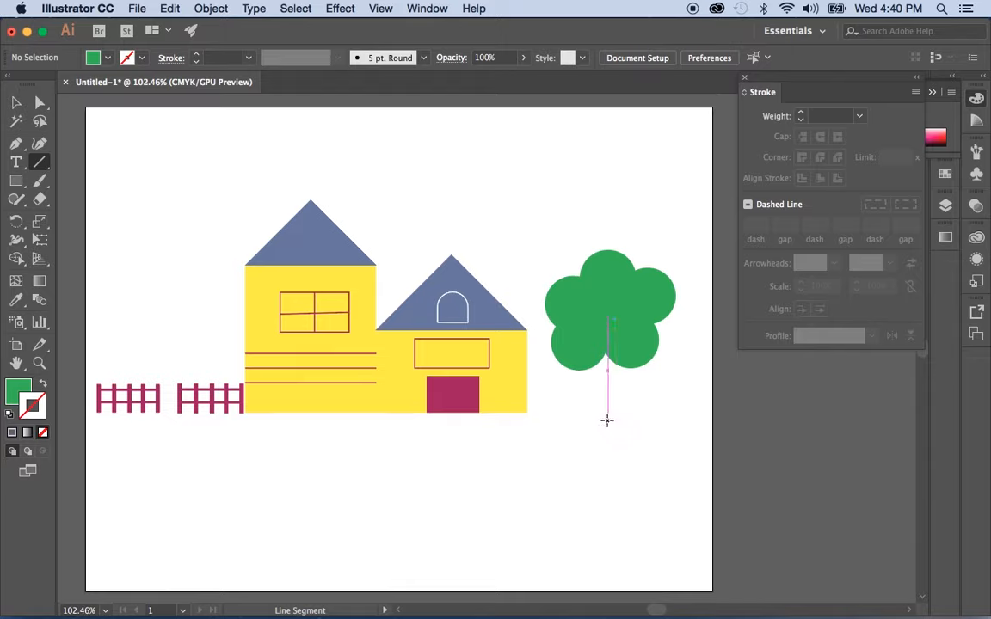
Draw a straight vertical trunk line from the ground line up into the tree's centre
left_click(607, 415)
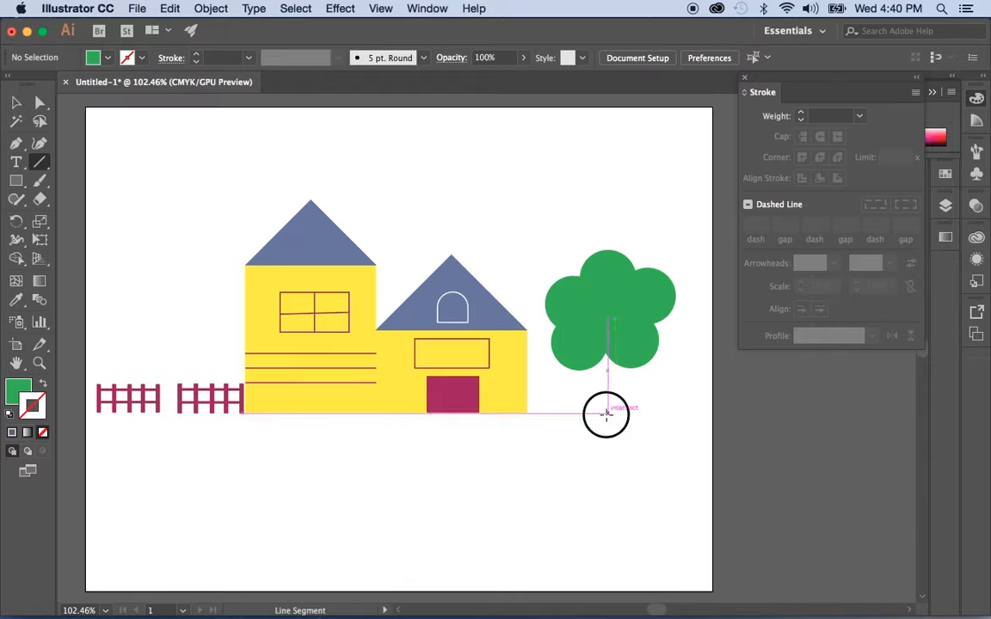
left_click_drag(607, 414, 607, 311)
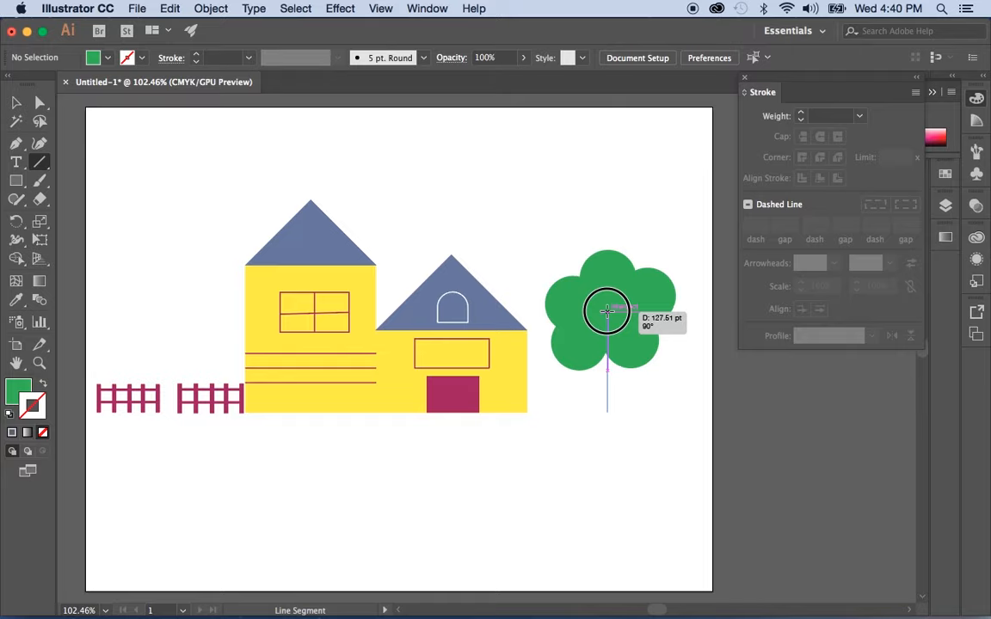
mouse_move(607, 312)
left_mouse_down()
mouse_move(686, 365)
mouse_move(699, 400)
mouse_move(676, 349)
mouse_move(615, 332)
mouse_move(566, 337)
mouse_move(530, 399)
mouse_move(547, 450)
mouse_move(535, 394)
mouse_move(545, 349)
mouse_move(607, 309)
left_mouse_up()
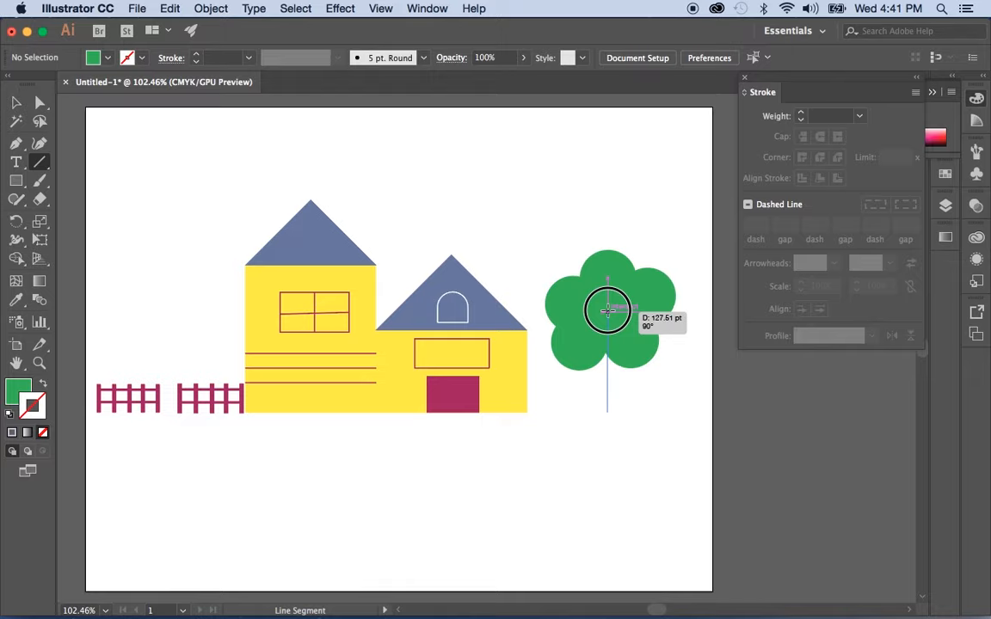
left_click_drag(608, 310, 608, 310)
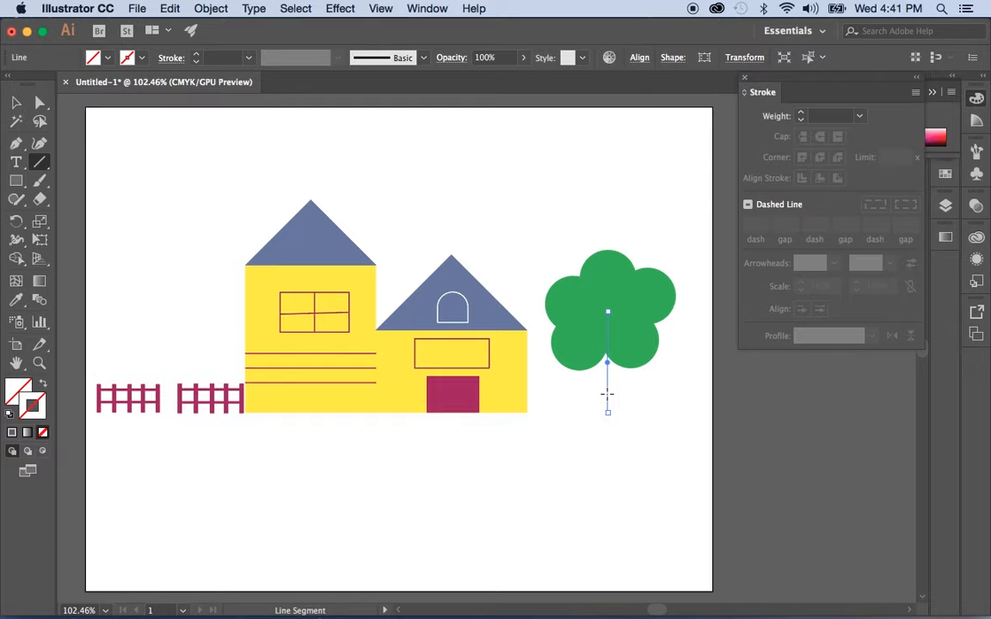
Give the trunk line a black stroke with a 6 pt stroke weight
left_click(975, 100)
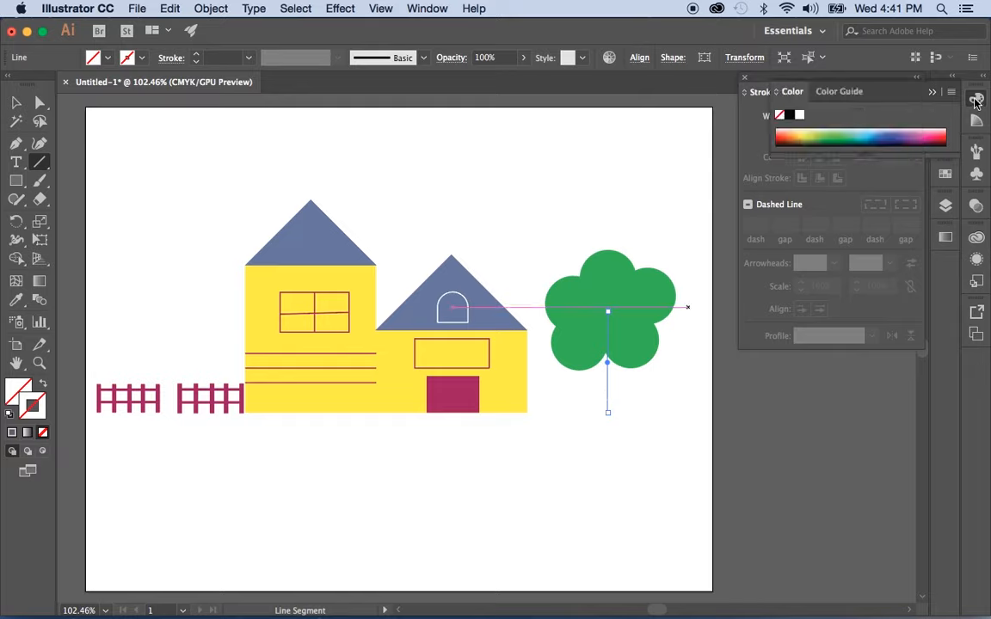
left_click(789, 117)
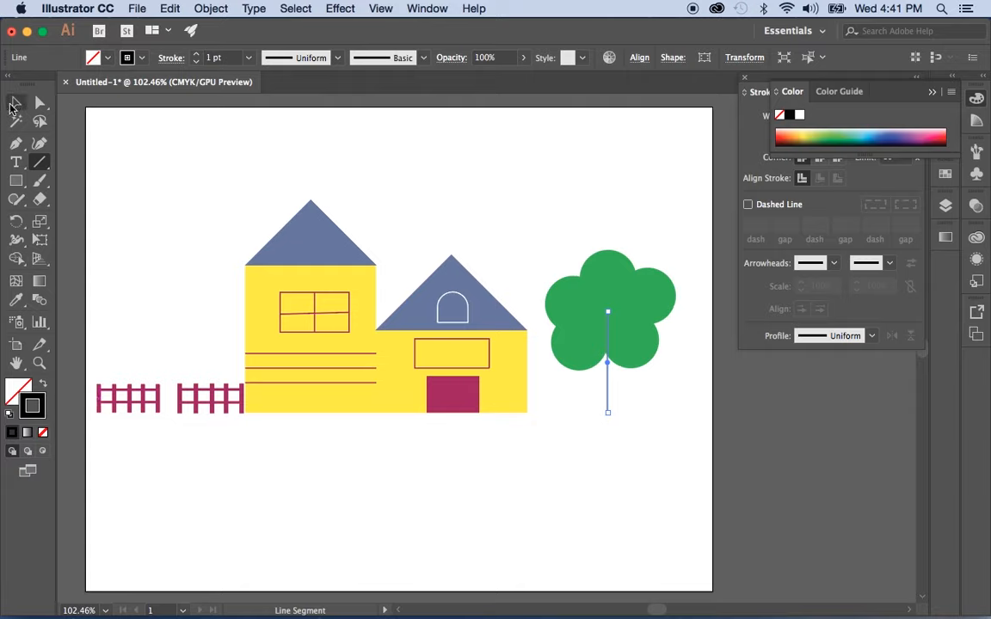
key("v")
left_click(459, 219)
left_click(606, 410)
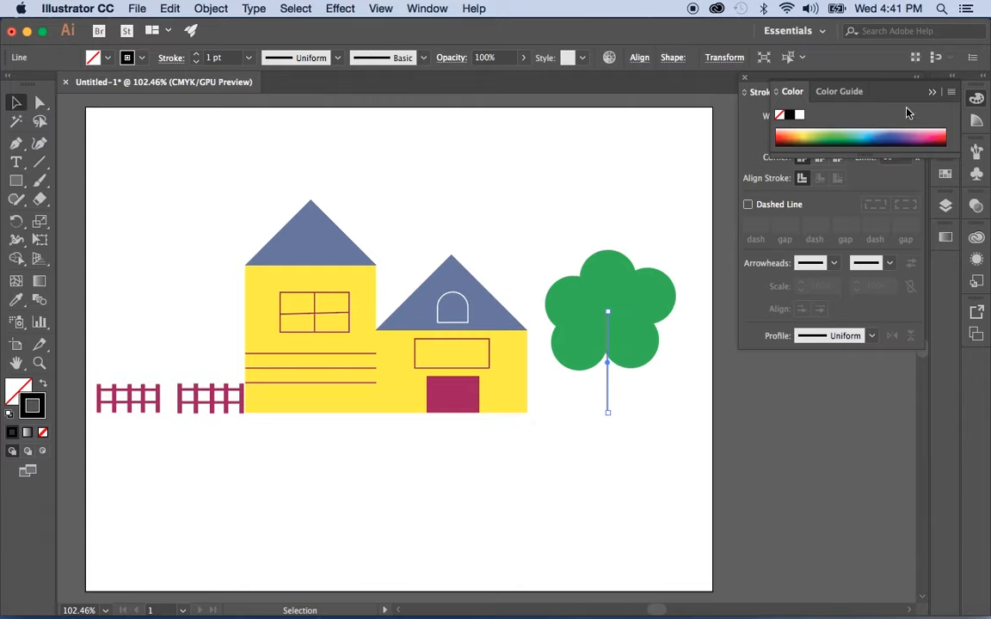
left_click(930, 93)
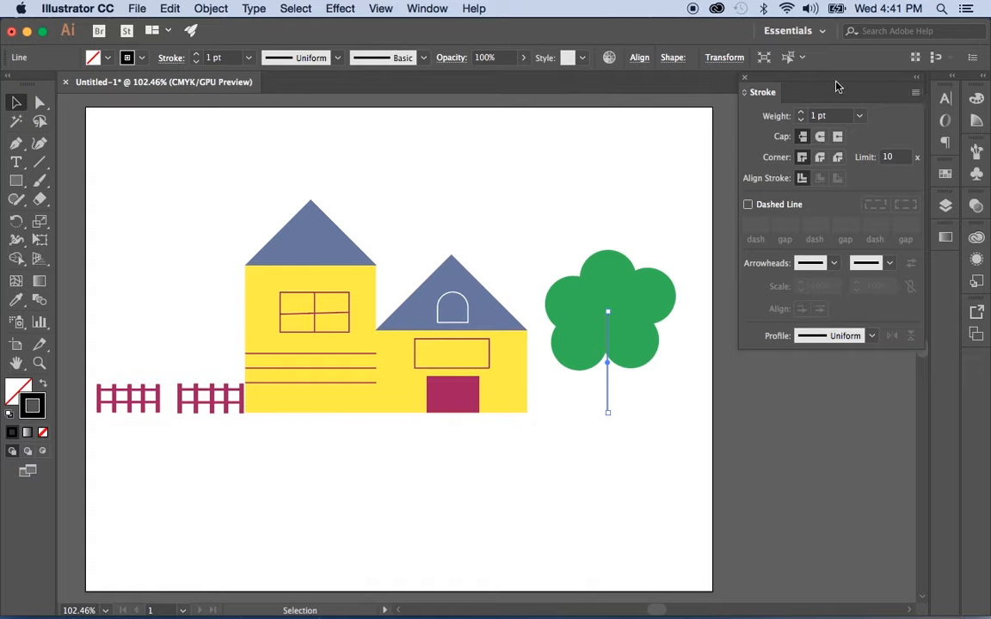
left_click(802, 115)
left_click(801, 115)
left_click(801, 116)
left_click(801, 115)
left_click(801, 115)
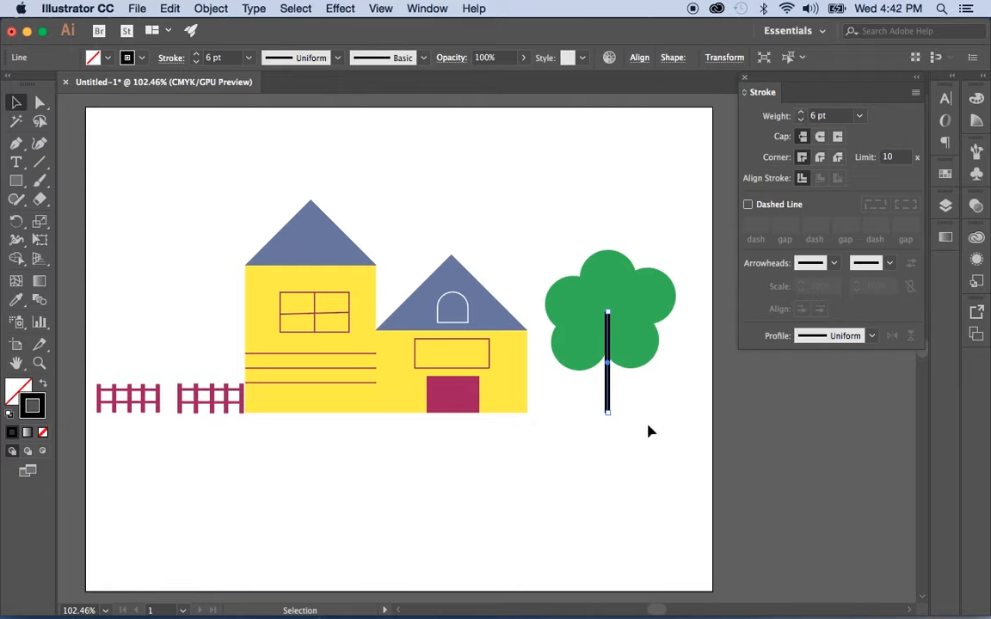
left_click(643, 451)
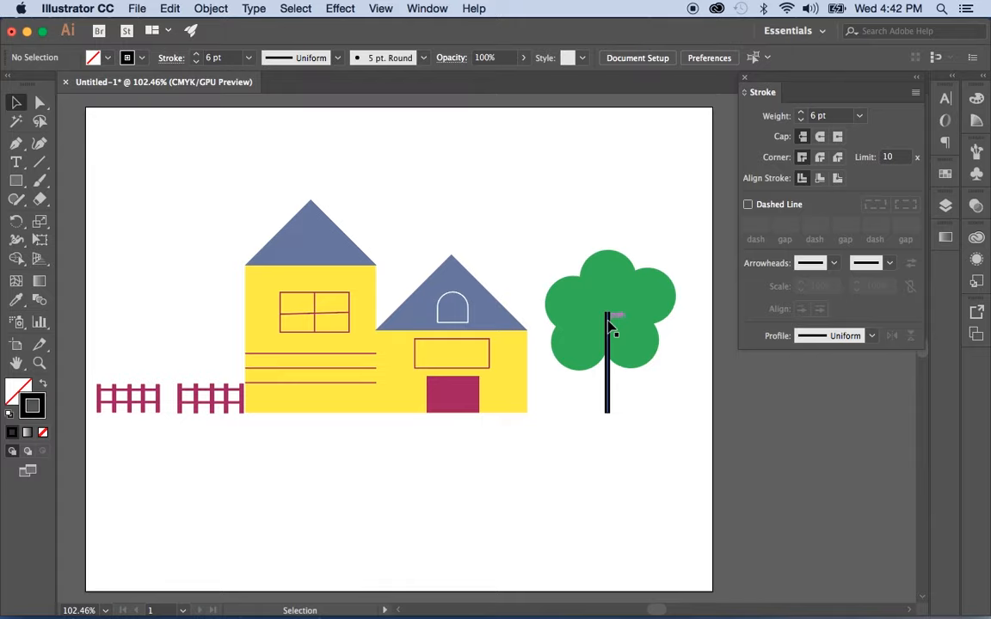
Browse the Color panel's Color Guide and spectrum views
left_click(976, 101)
left_click(845, 93)
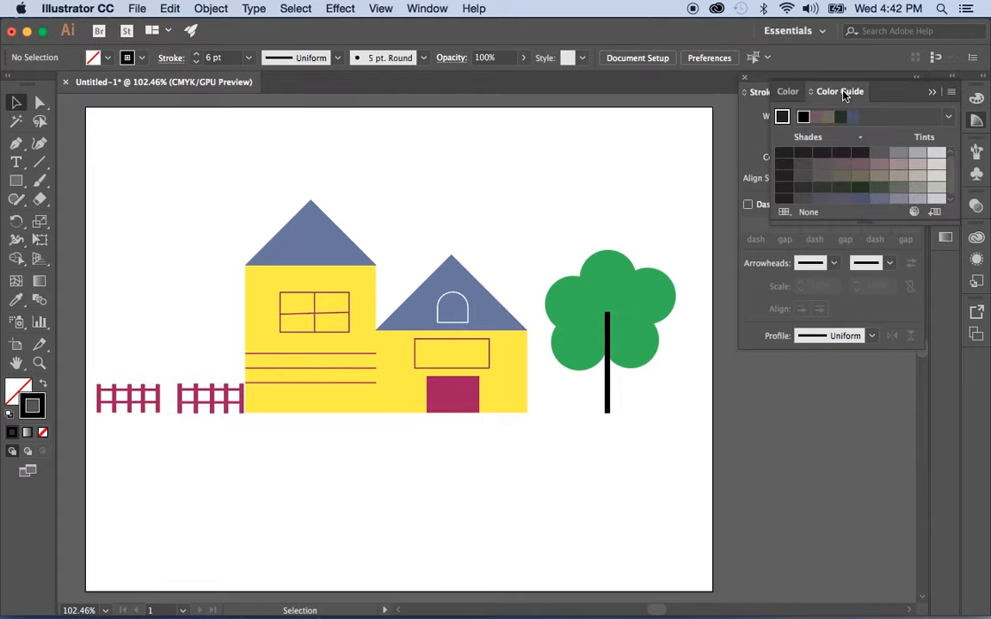
left_click(786, 92)
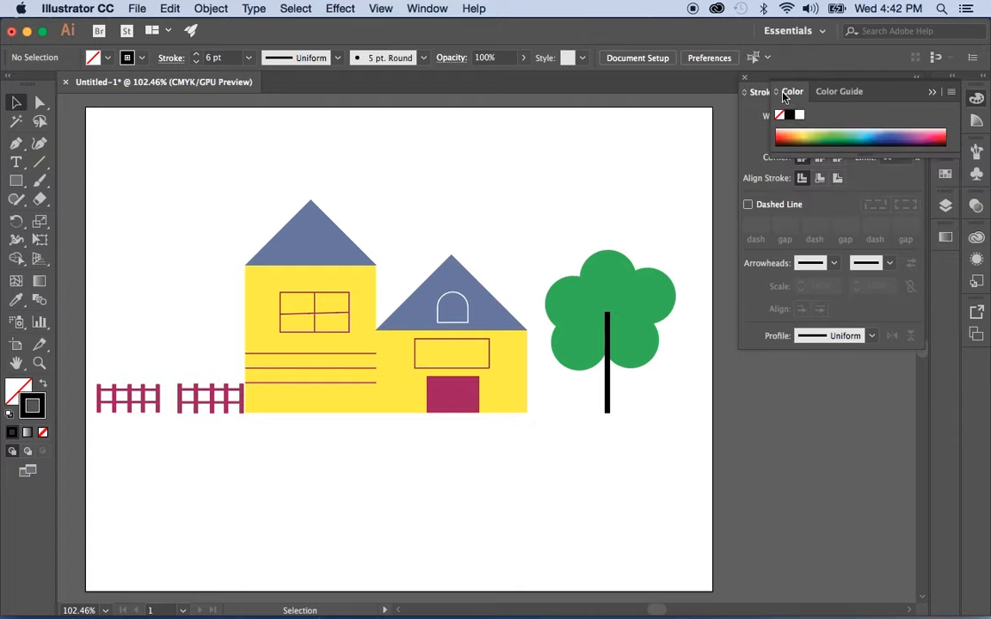
left_click(790, 93)
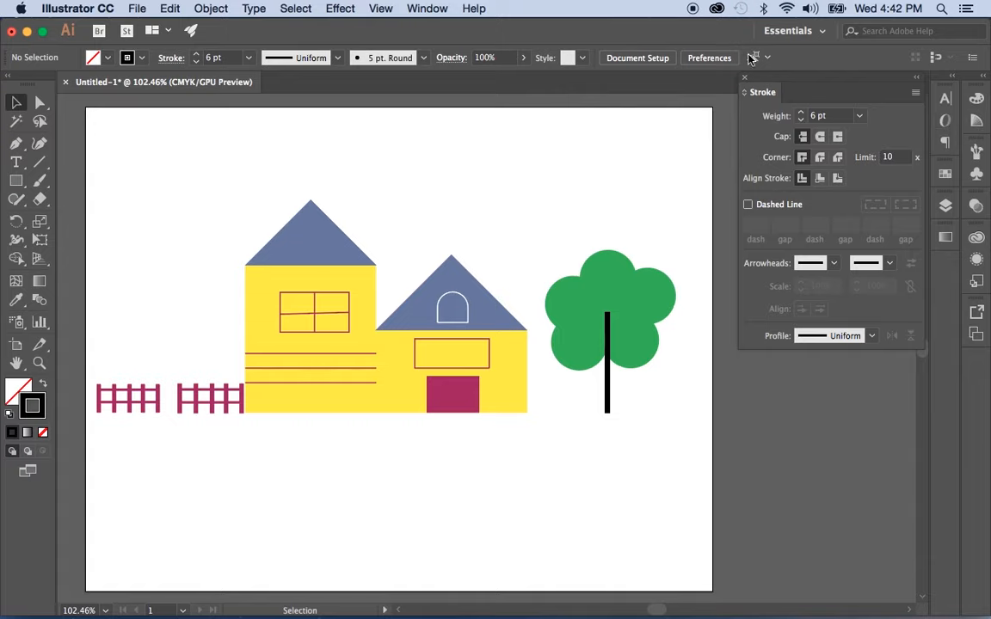
Open the Swatches panel from the Window menu and reselect the Line Segment Tool
left_click(428, 8)
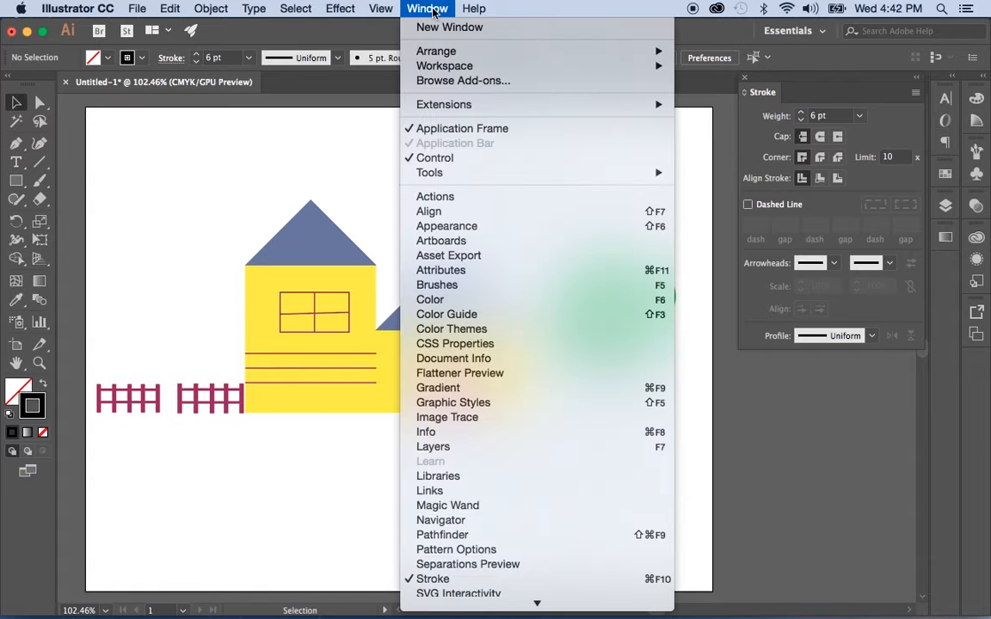
scroll(453, 476, "down", 4)
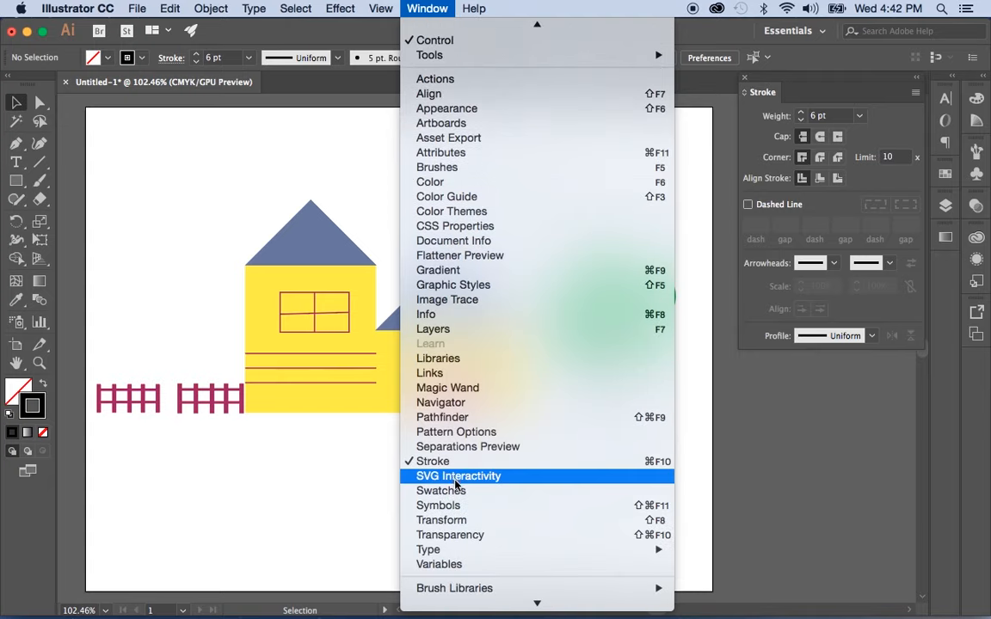
left_click(456, 490)
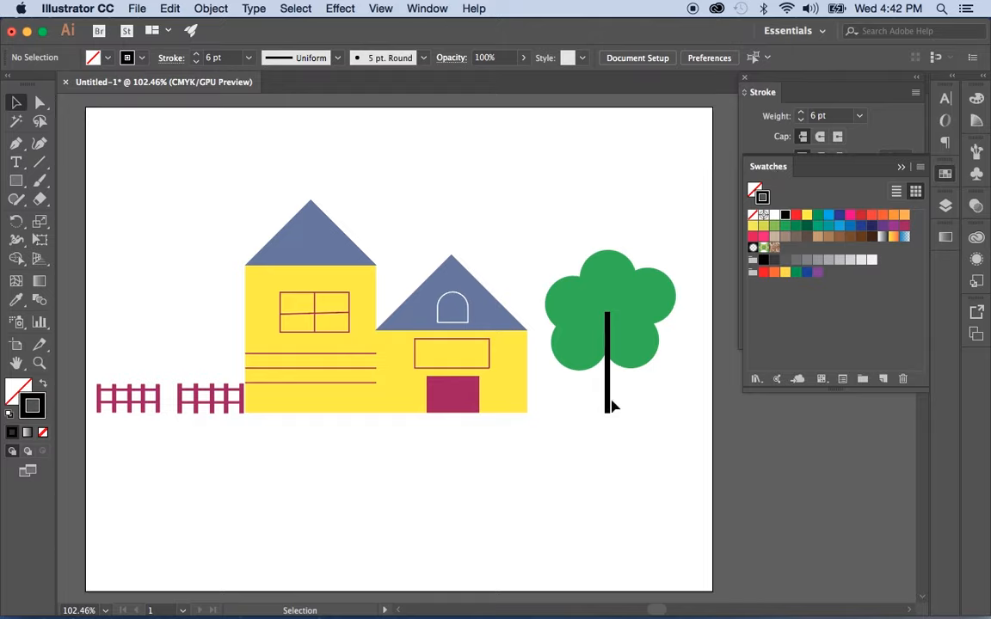
left_click(38, 167)
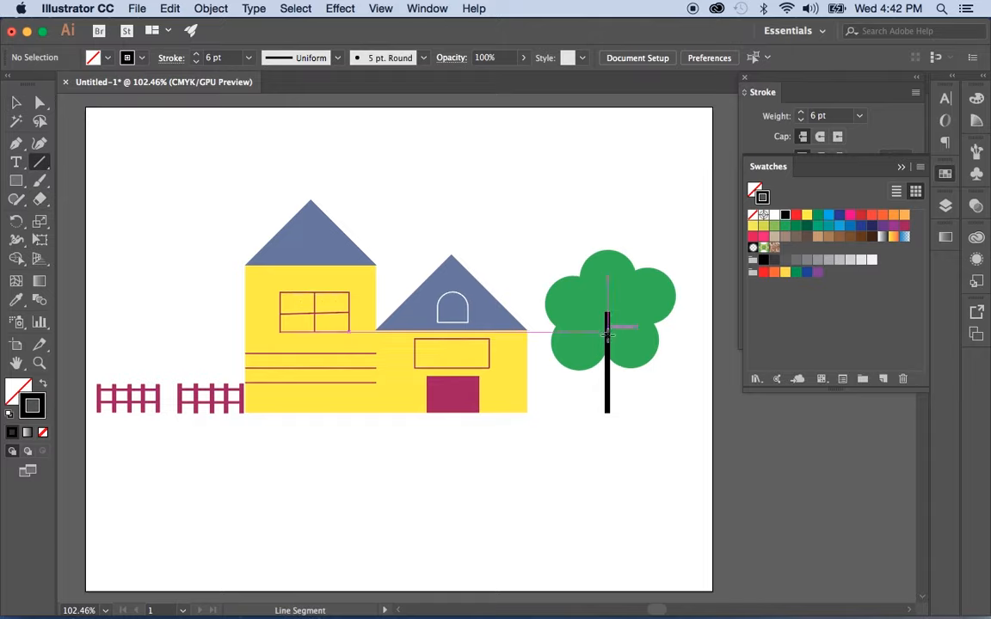
Draw four branch lines from the trunk: upper-right, upper-left, a short offshoot and an upward twig
left_click_drag(607, 335, 640, 313)
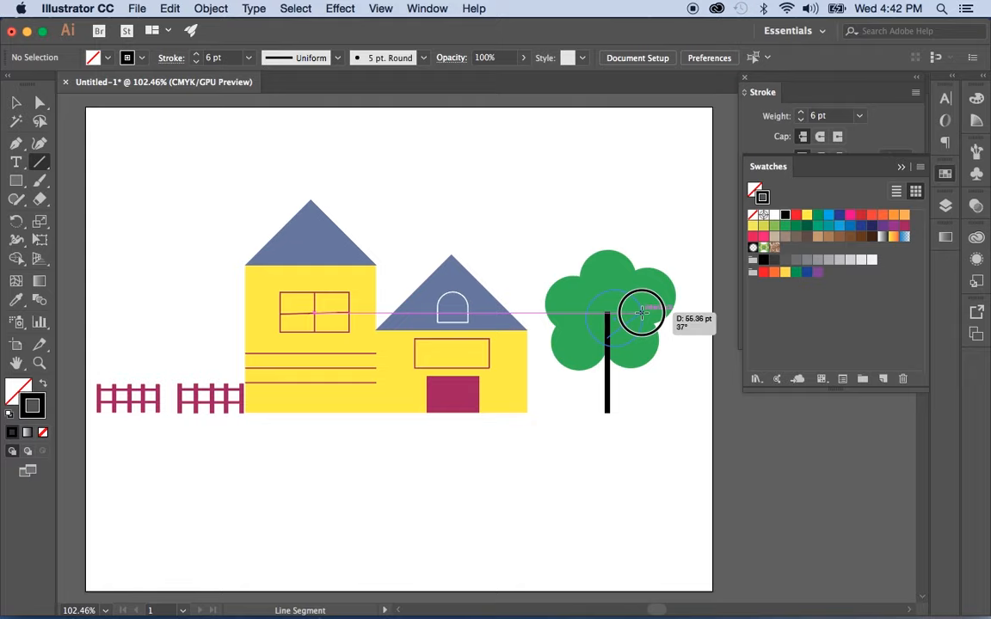
left_click_drag(641, 313, 640, 313)
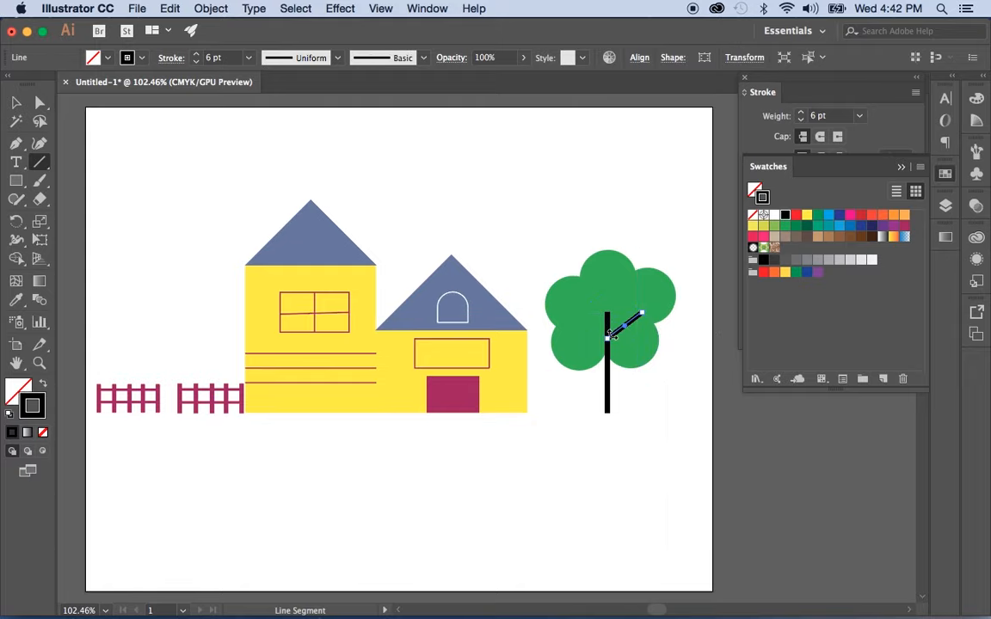
left_click_drag(607, 308, 580, 297)
left_click_drag(623, 329, 642, 338)
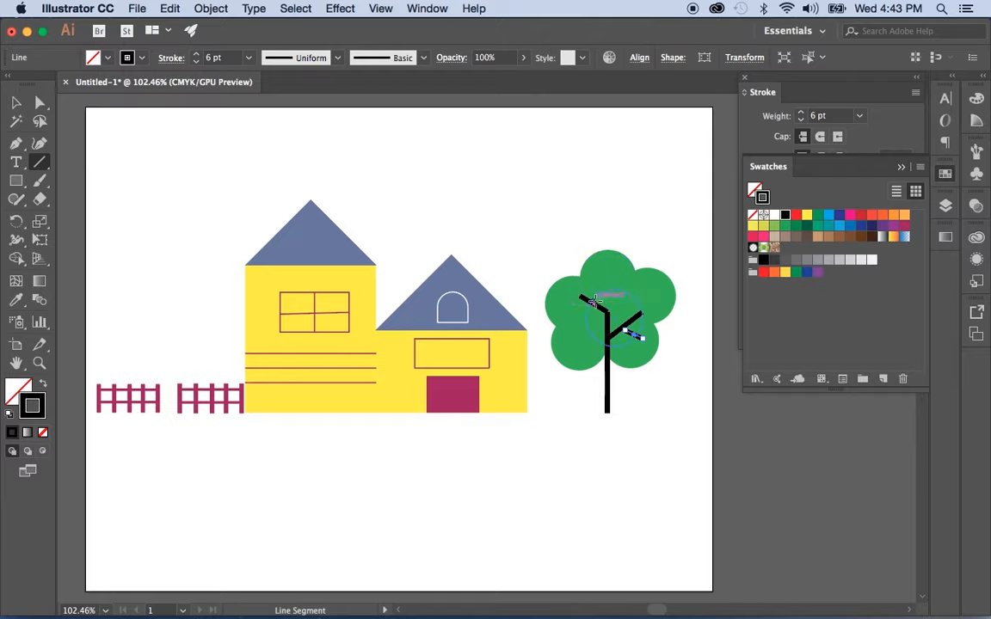
left_click_drag(593, 299, 594, 277)
left_click(16, 103)
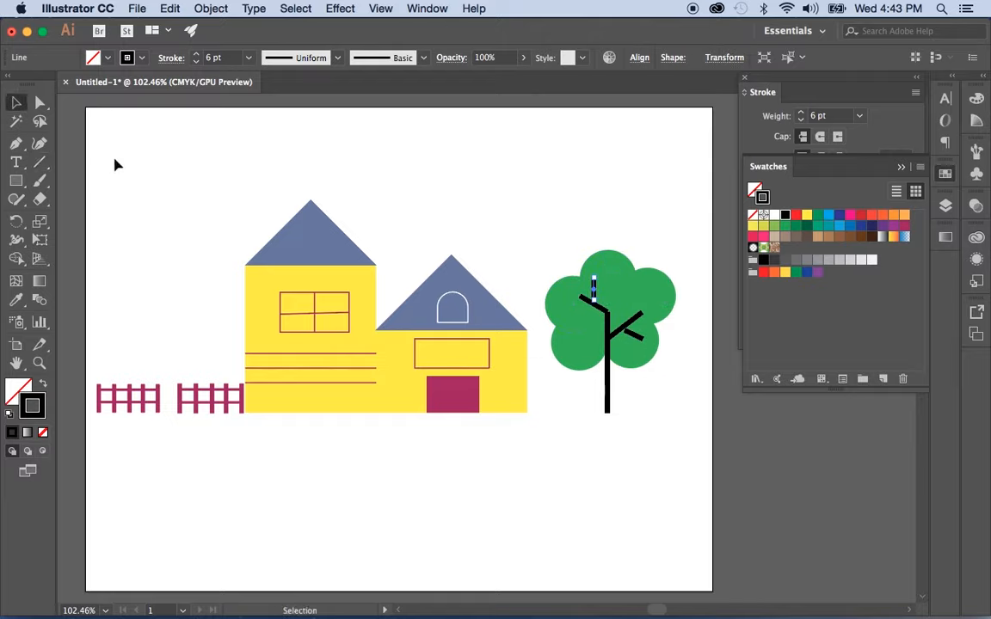
left_click(115, 162)
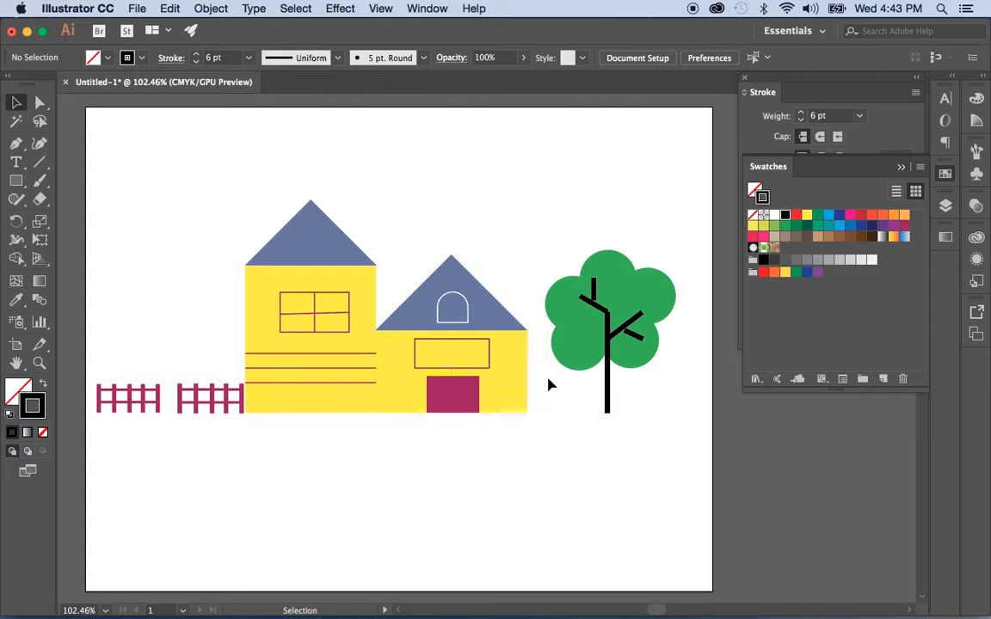
Reposition a branch anchor point with the Direct Selection Tool, then zoom in on the tree
left_click(39, 102)
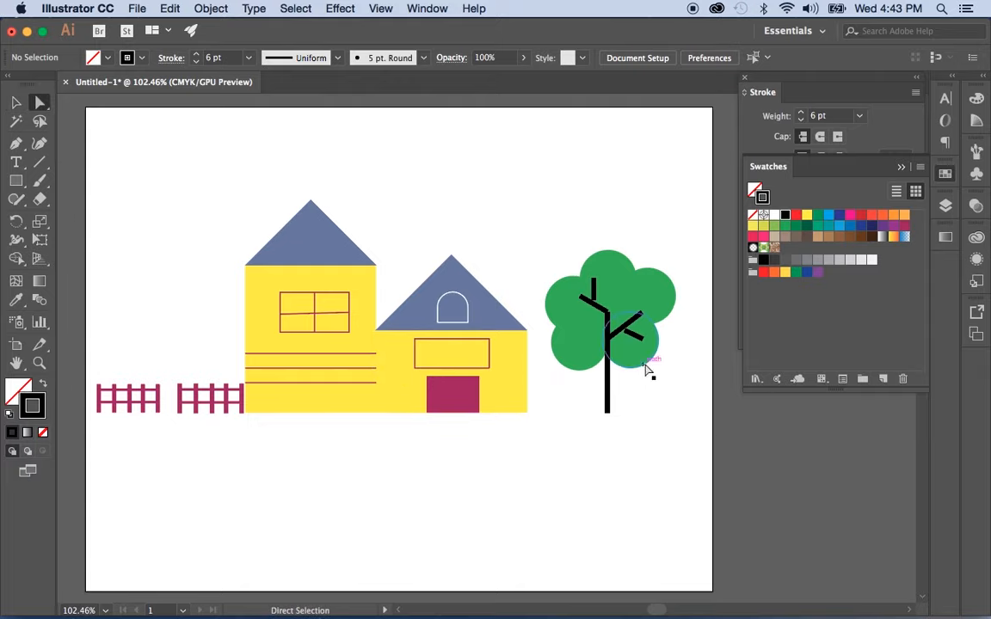
left_click_drag(627, 334, 593, 307)
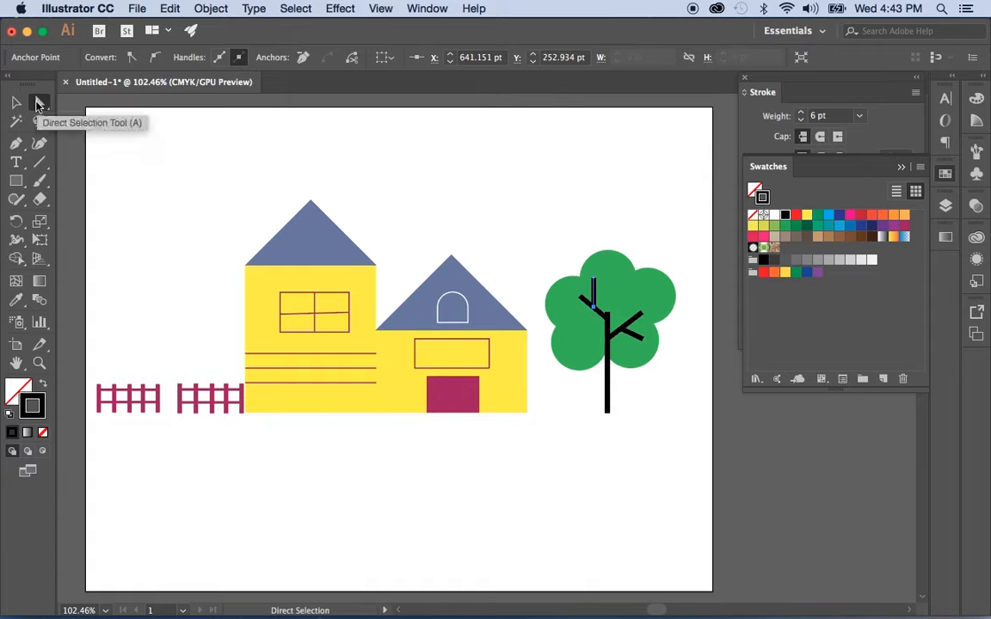
left_click(16, 103)
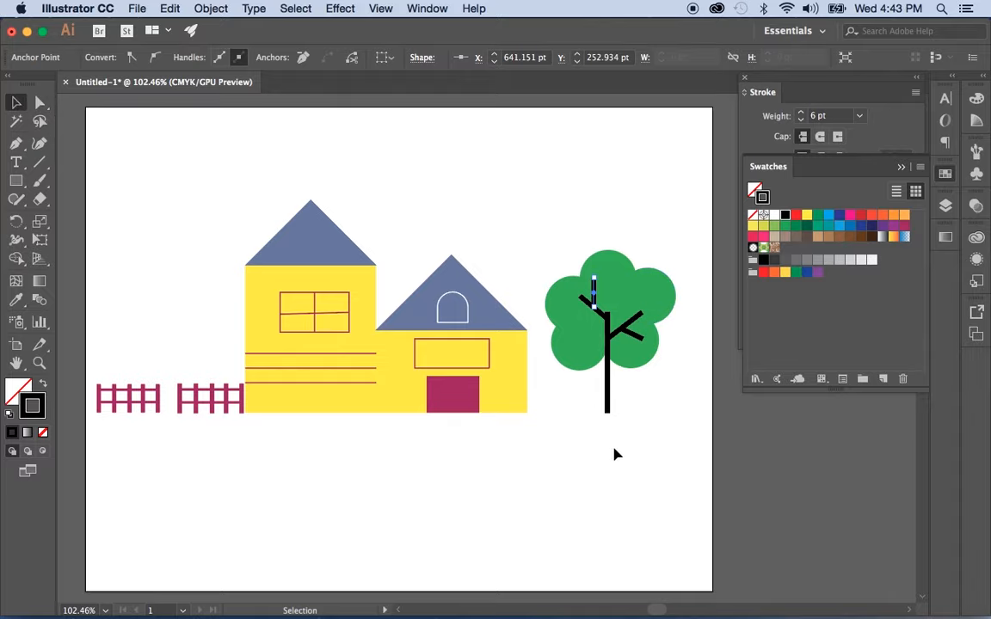
left_click(39, 362)
left_click_drag(601, 413, 795, 514)
left_click(16, 364)
left_click_drag(604, 281, 493, 360)
Try slanting the short twig's top end, then undo to keep it upright
left_click(16, 102)
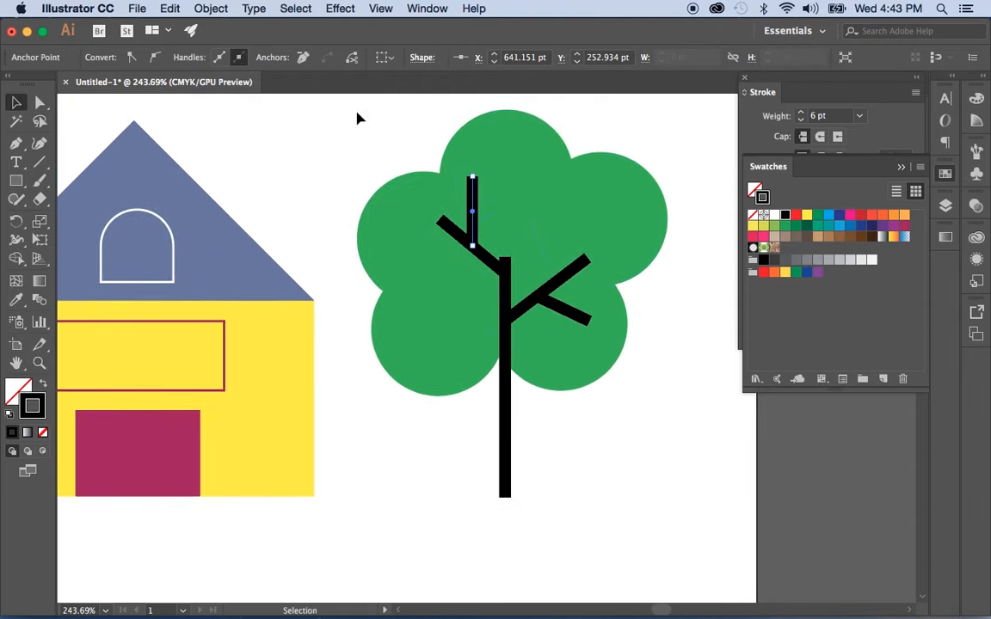
left_click(340, 248)
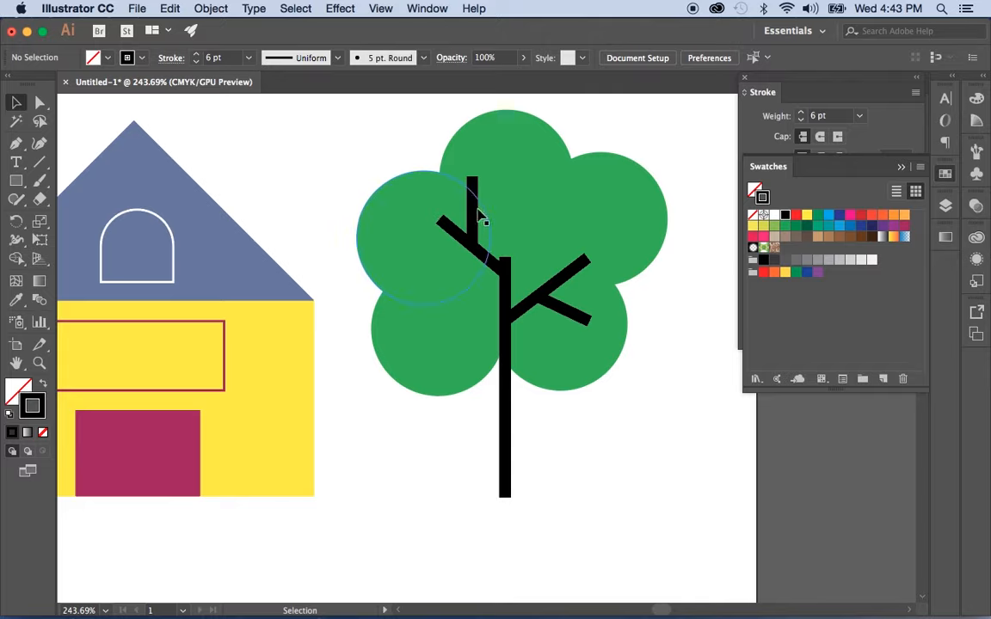
left_click(473, 181)
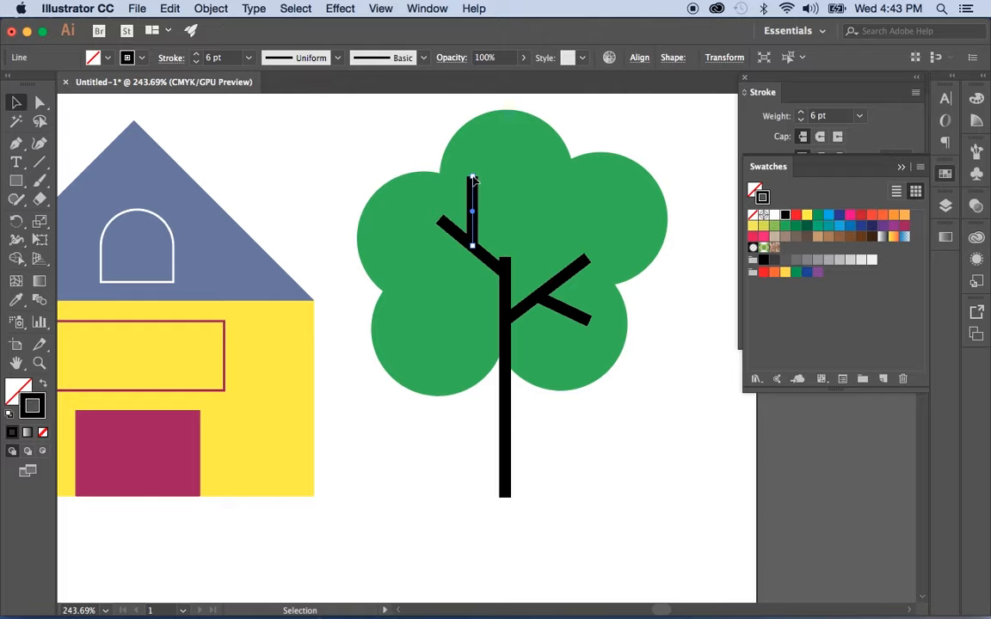
mouse_move(473, 180)
left_mouse_down()
mouse_move(473, 160)
mouse_move(509, 176)
mouse_move(496, 209)
mouse_move(472, 179)
left_mouse_up()
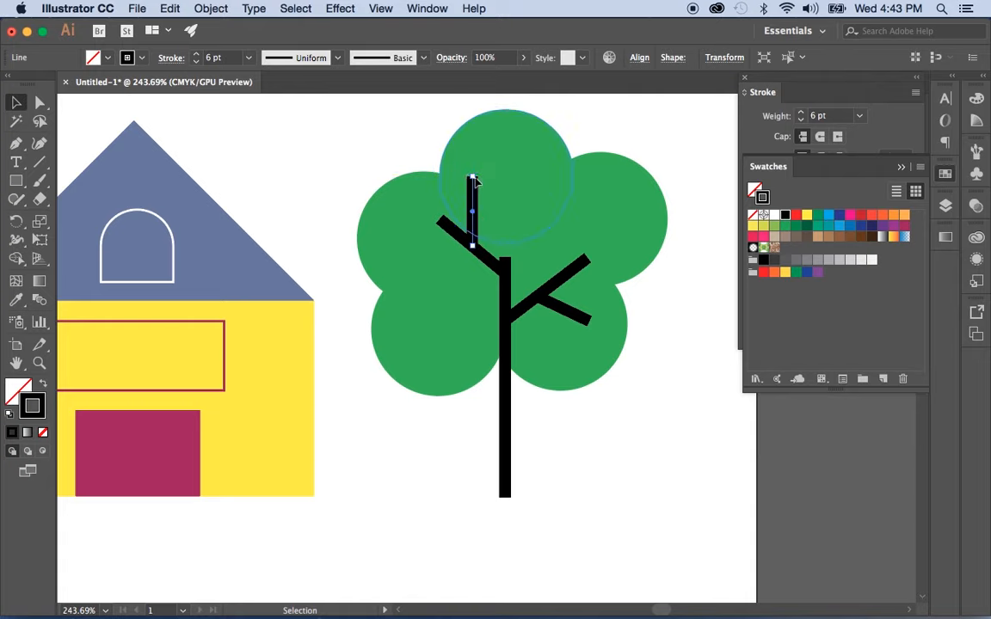
left_click_drag(472, 181, 548, 206)
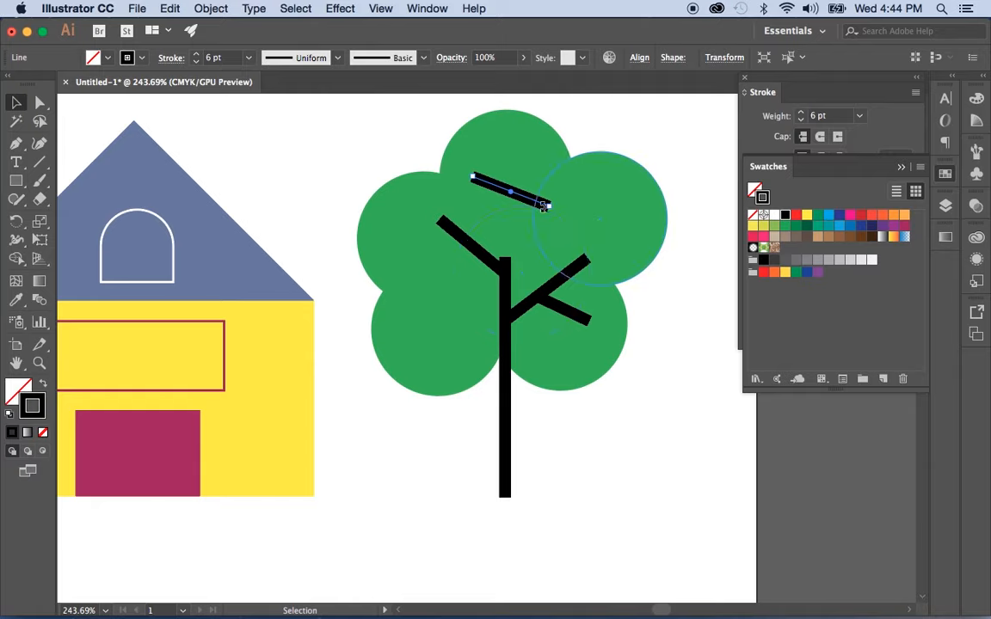
key("cmd+z")
left_click(679, 368)
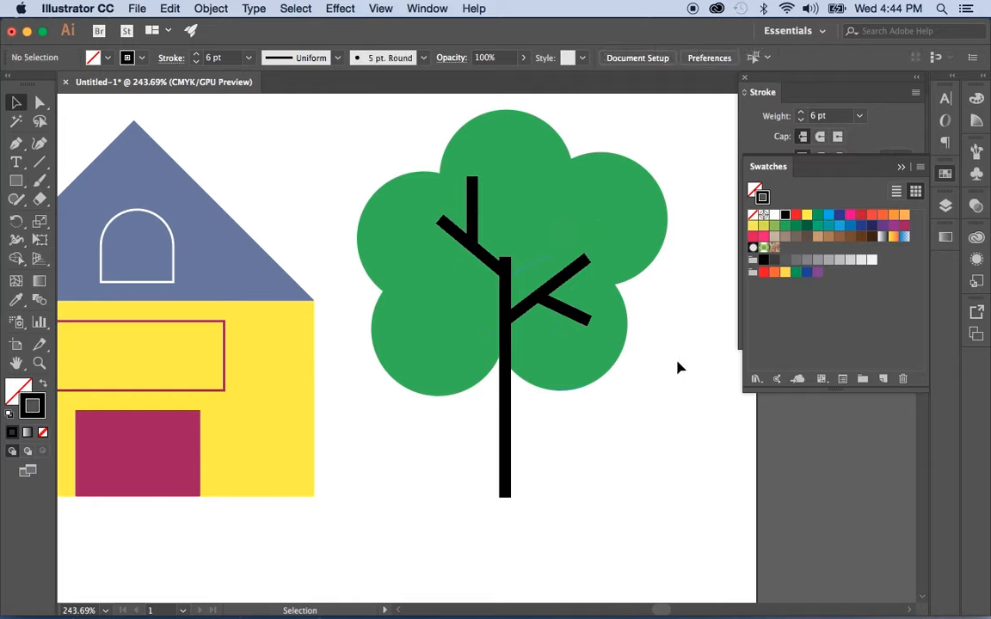
Zoom back out to show the whole artboard and reselect the Line Segment Tool
left_click(39, 363)
left_click_drag(275, 289, 155, 332)
left_click(16, 362)
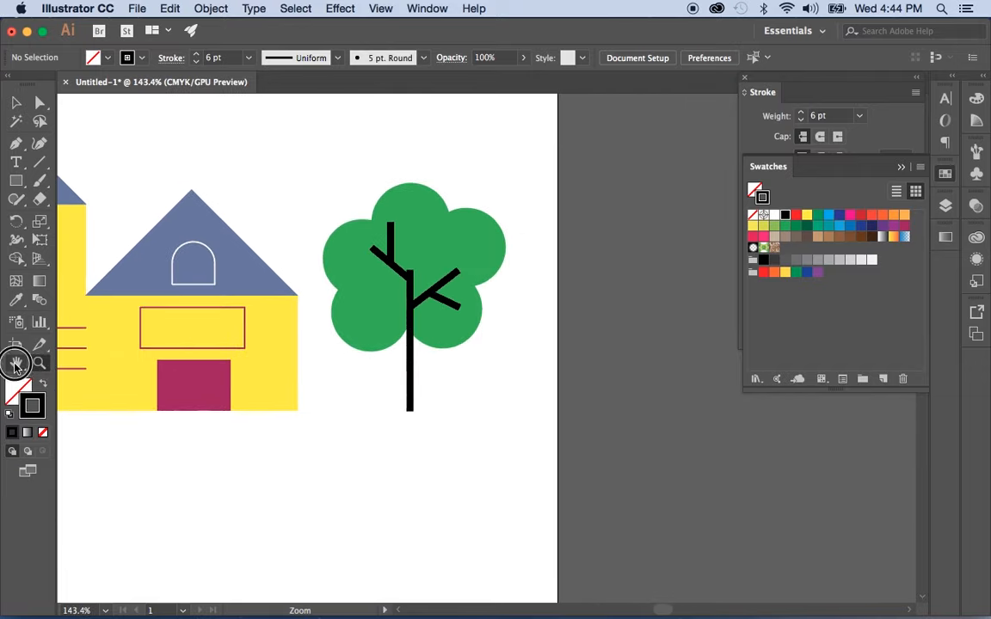
left_click_drag(167, 379, 385, 349)
left_click(39, 363)
left_click_drag(572, 375, 491, 380)
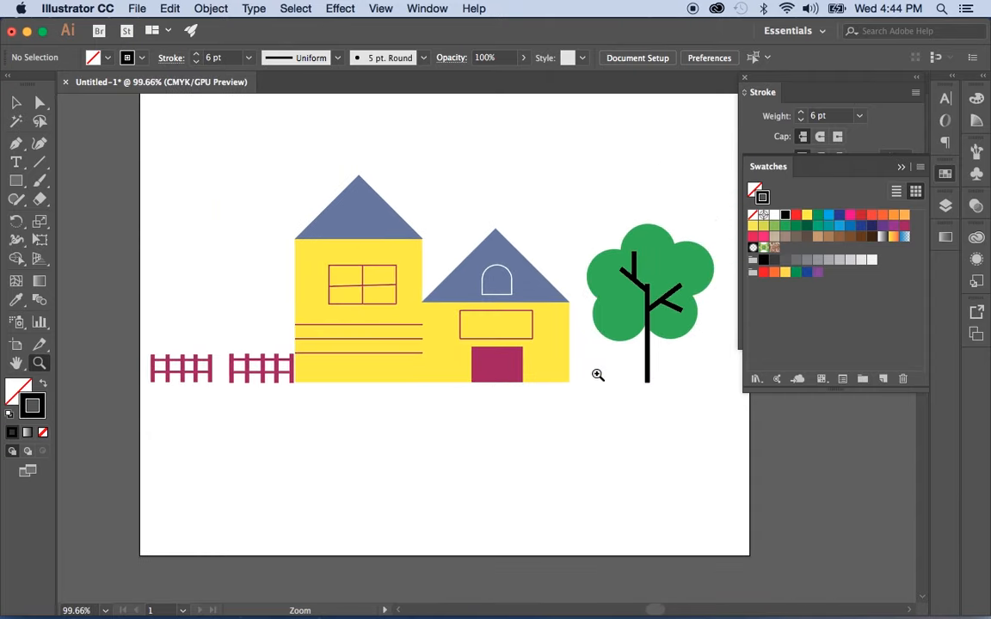
left_click(16, 105)
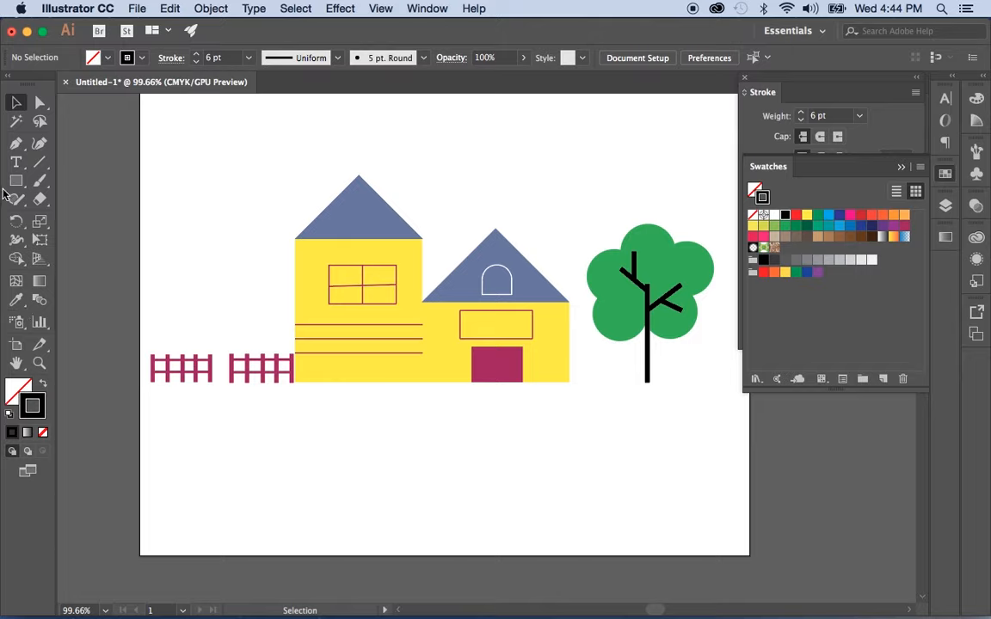
left_click(40, 161)
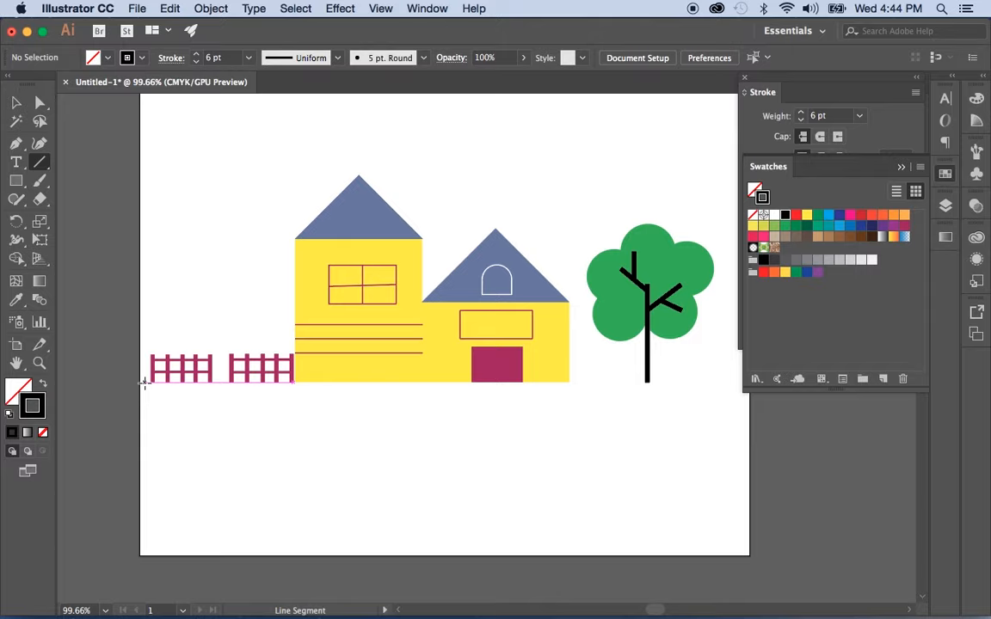
Draw a horizontal ground line from the fence's left end to just past the tree
left_click_drag(144, 383, 704, 381)
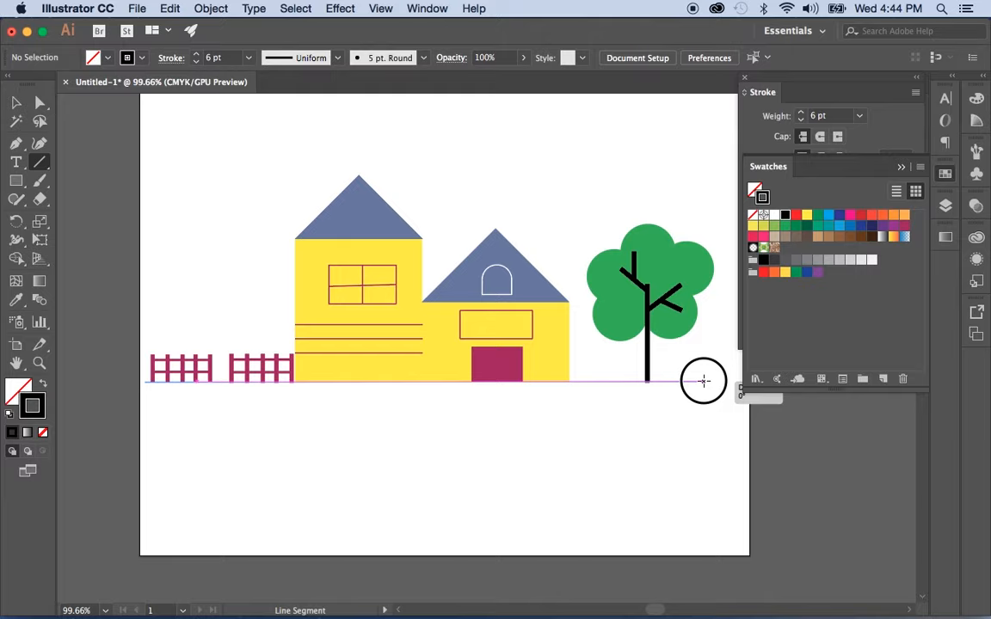
left_click_drag(703, 381, 703, 381)
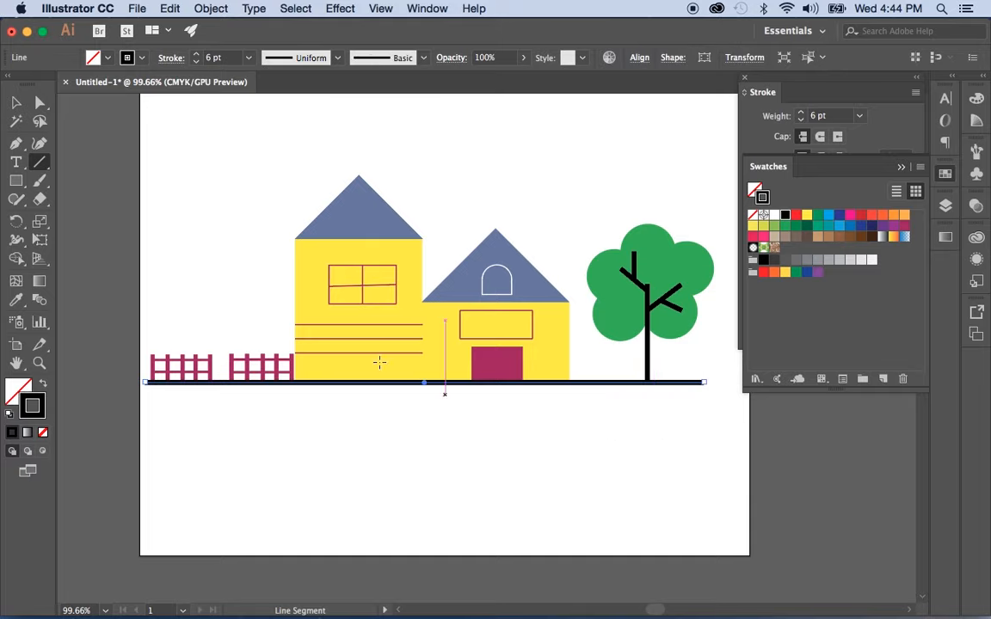
left_click(15, 104)
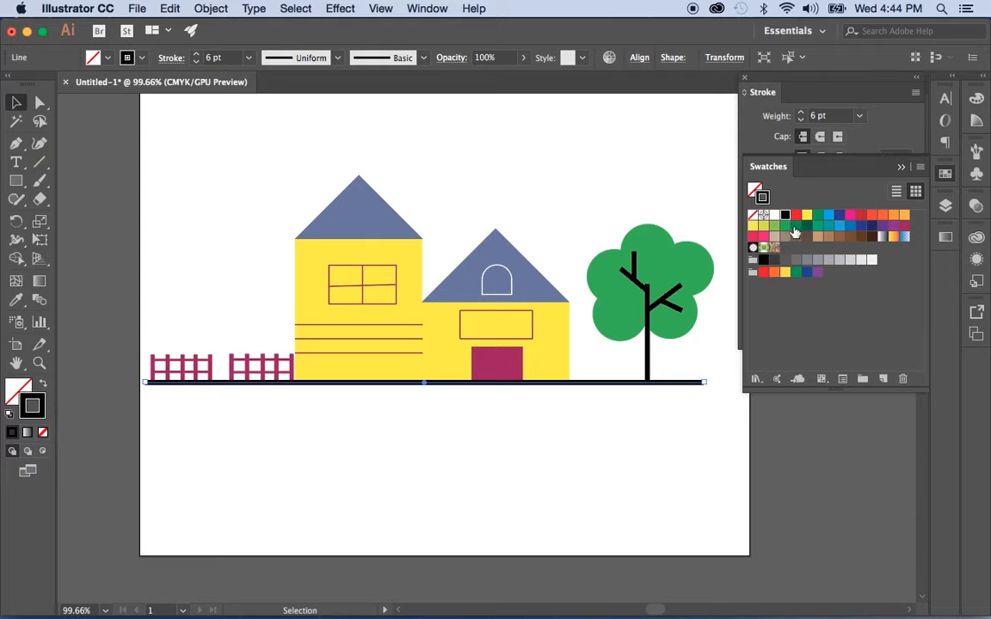
Change the ground line's stroke from green to the tan-brown swatch
left_click(783, 229)
left_click(674, 451)
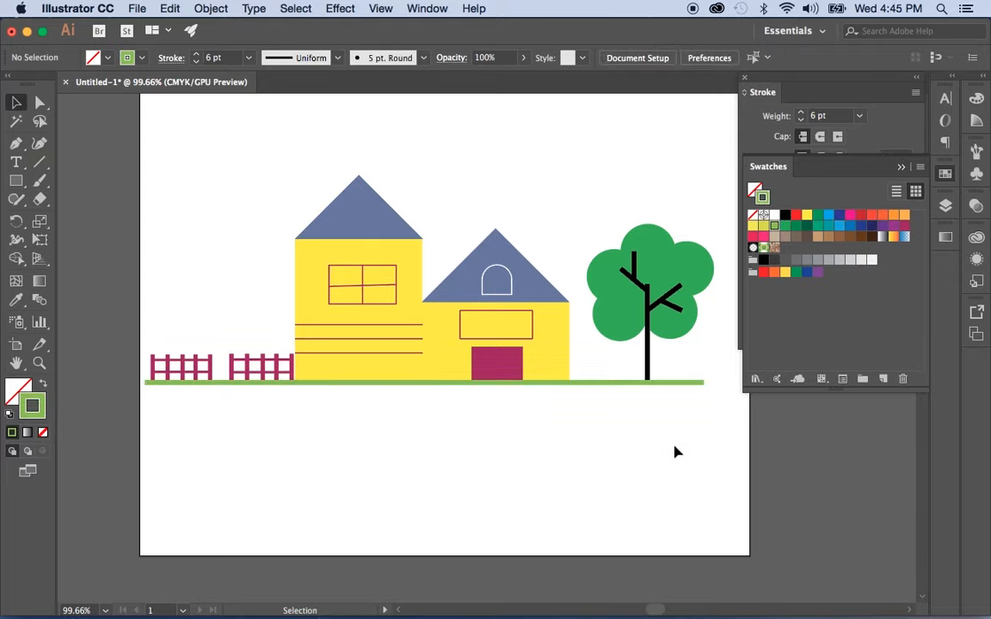
left_click(677, 381)
left_click(828, 237)
left_click(496, 508)
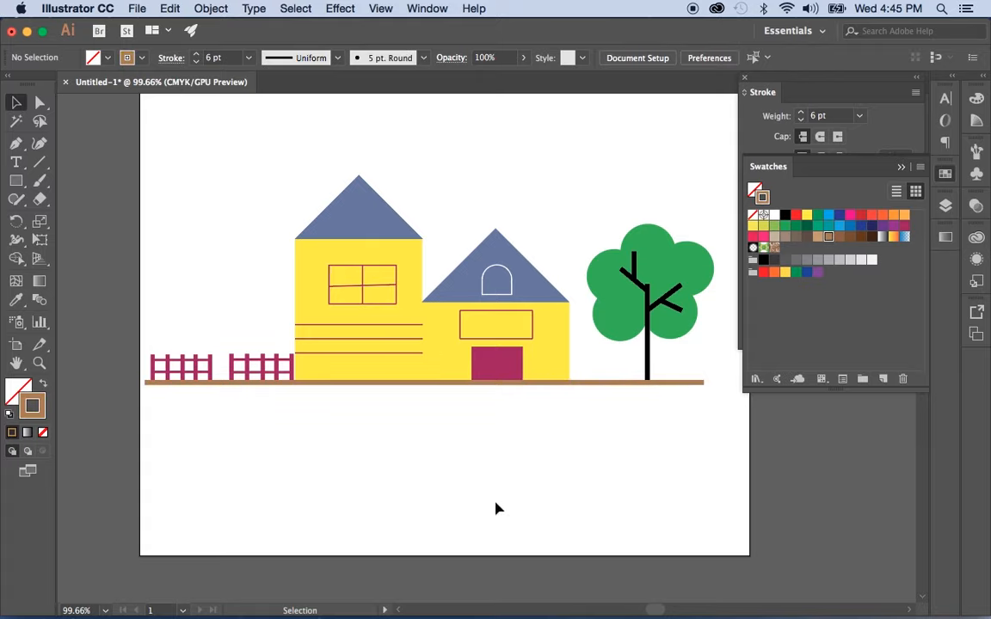
left_click(586, 384)
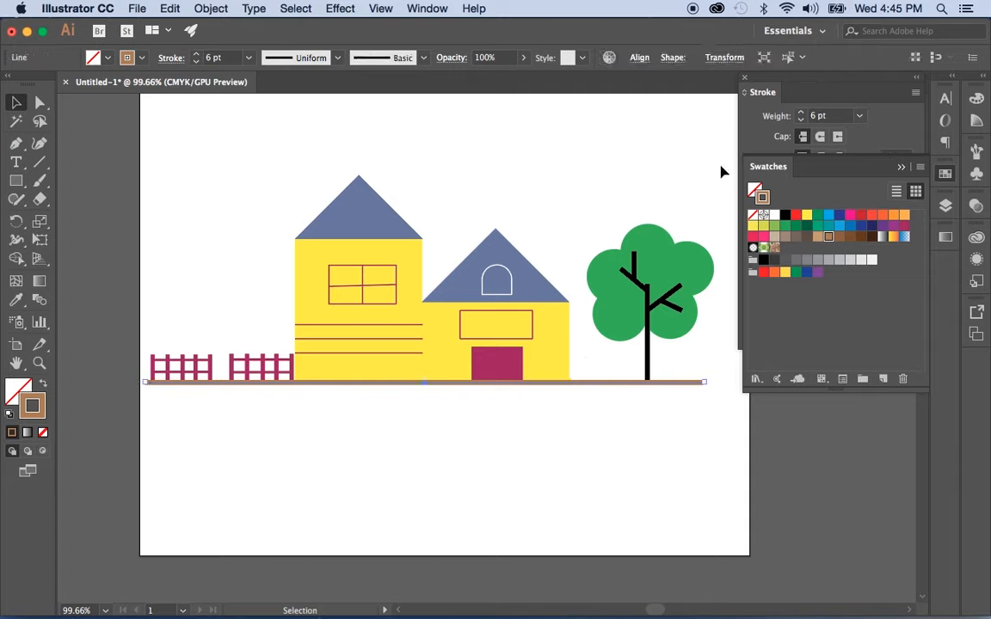
Open the Stroke panel and try a few stroke weights on the ground line
left_click(889, 127)
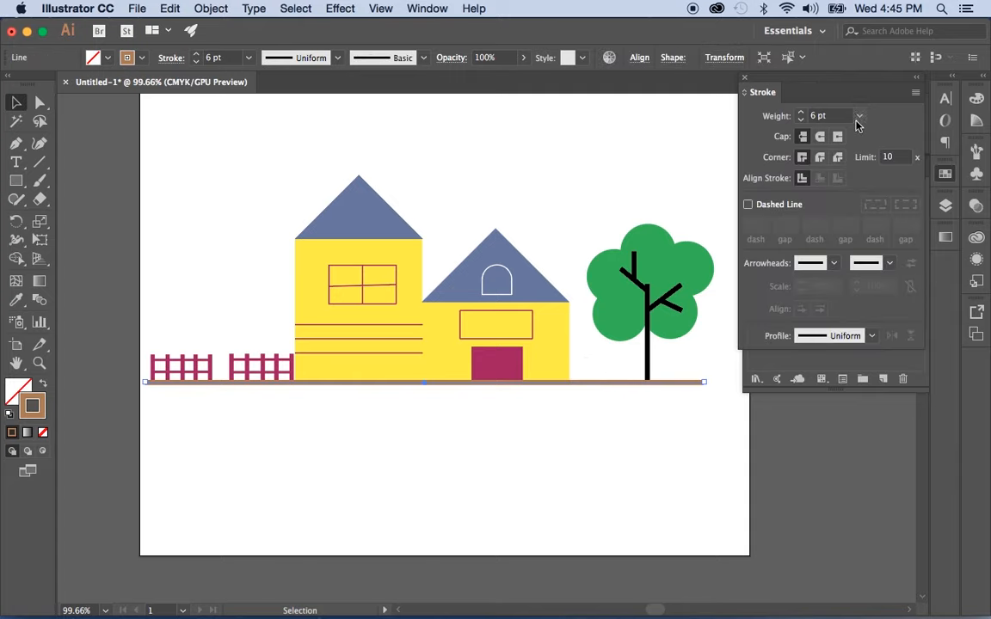
left_click(801, 113)
left_click(800, 112)
left_click(800, 112)
left_click(800, 113)
left_click(800, 112)
left_click(801, 112)
left_click(801, 121)
left_click(801, 120)
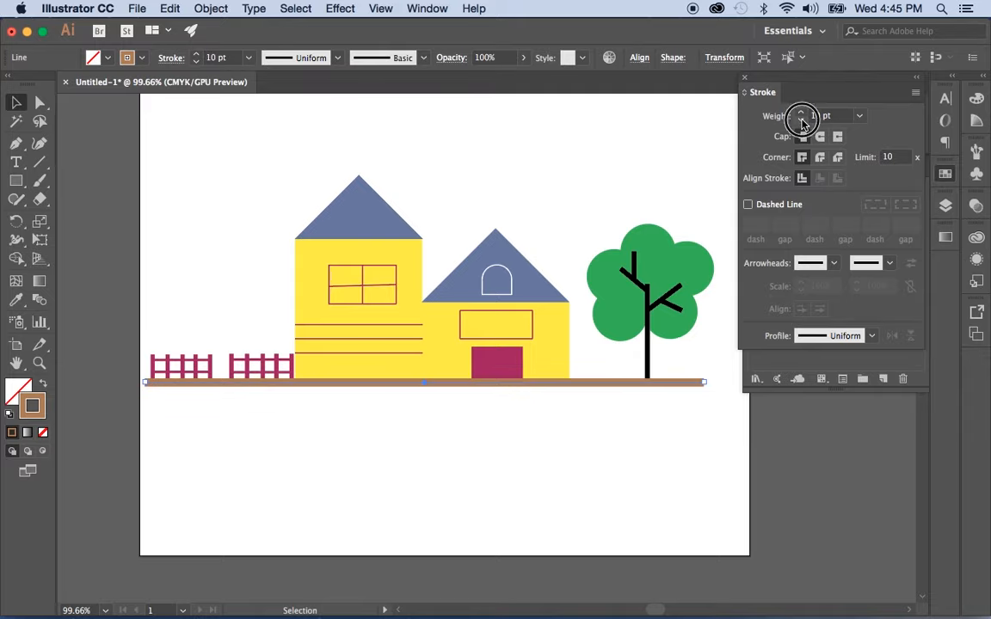
left_click(801, 120)
left_click(801, 121)
left_click(802, 120)
left_click(802, 121)
Raise the ground line's stroke weight to 23 pt and nudge it down slightly
left_click(802, 111)
left_click(802, 112)
left_click(802, 111)
left_click(802, 111)
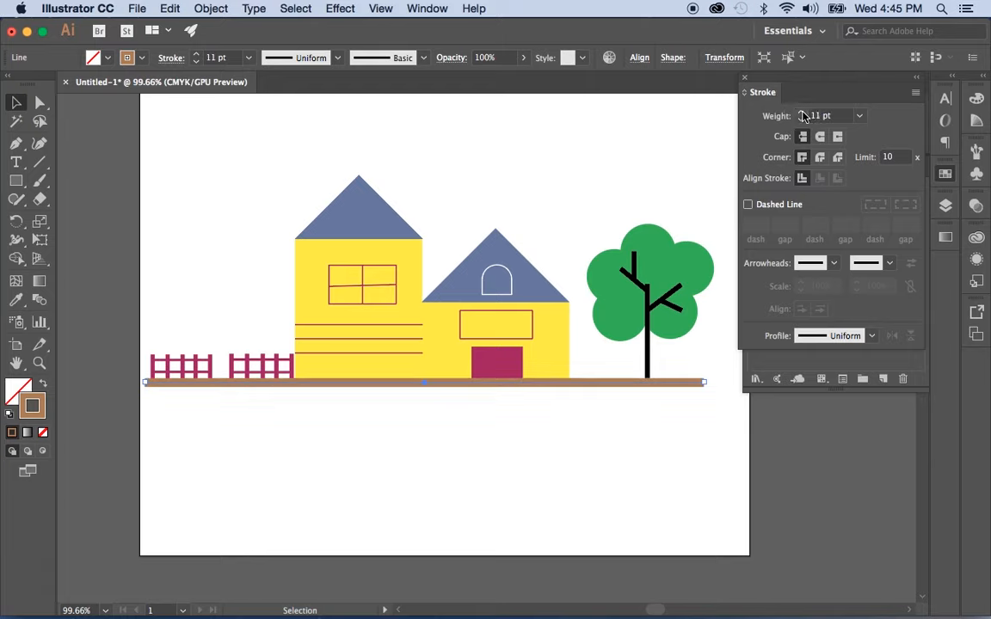
left_click(802, 111)
left_click(802, 111)
left_click(802, 112)
left_click(802, 112)
left_click(803, 112)
left_click(802, 112)
left_click(802, 112)
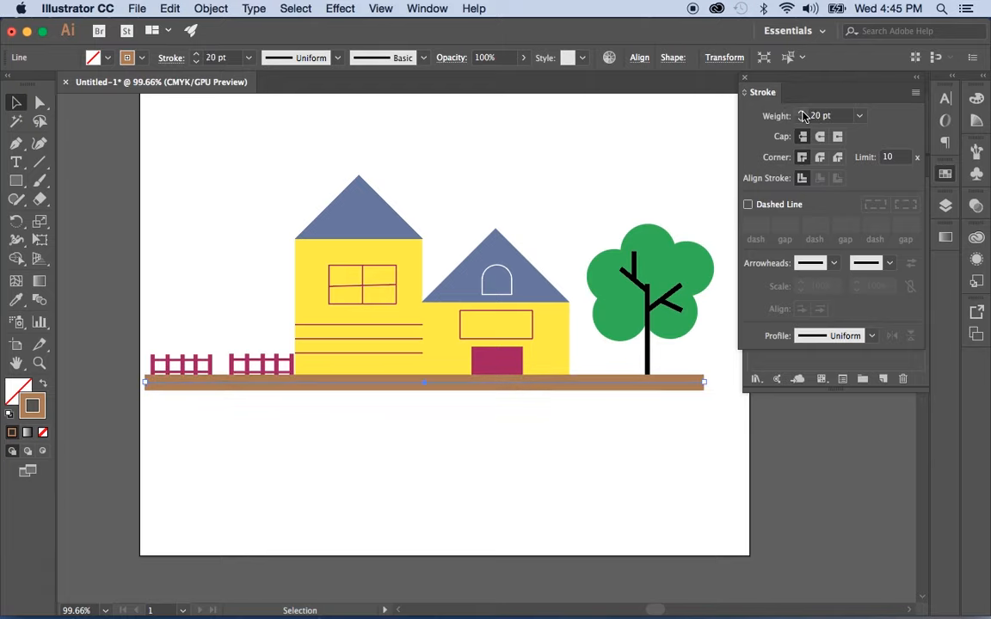
left_click(802, 112)
left_click(802, 112)
left_click(802, 113)
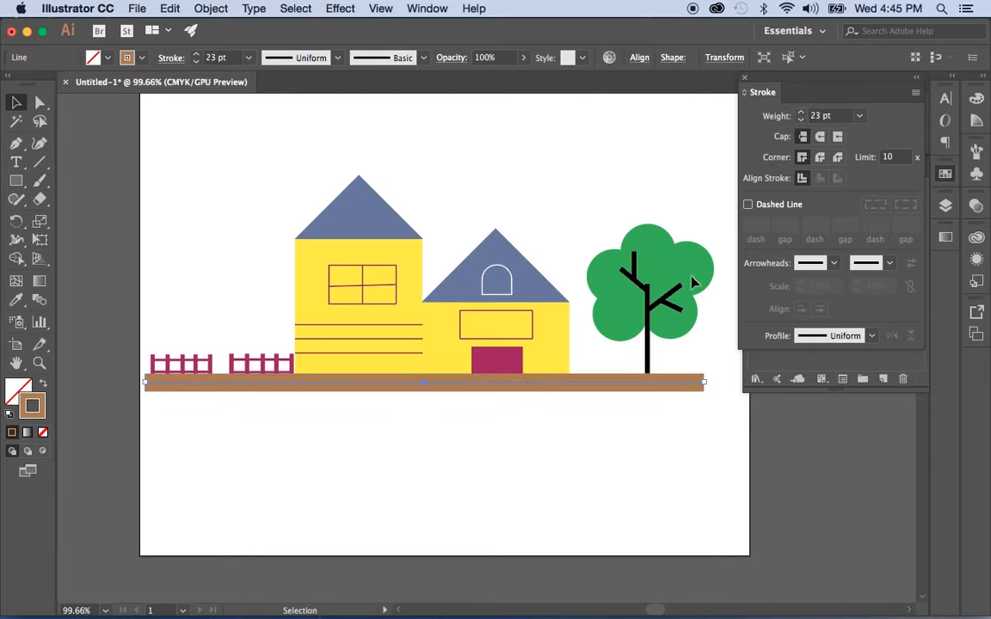
key("Down")
key("Down")
key("Down")
key("Down")
key("Down")
key("Down")
key("Down")
key("Down")
key("Down")
key("Down")
key("Down")
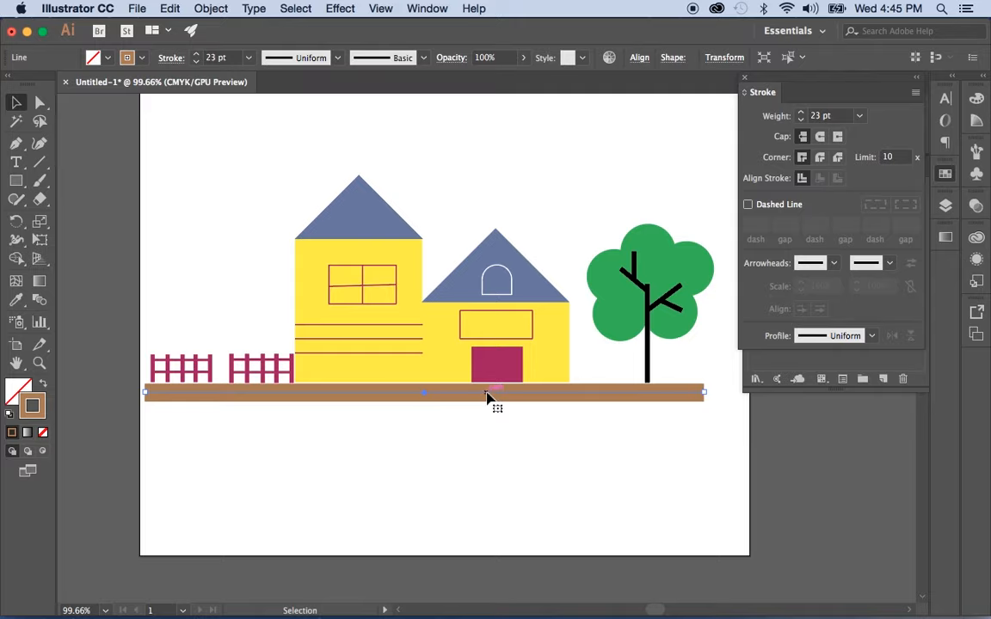
Drag the brown ground line until it sits flush beneath the yellow houses, pink fences and tree, then deselect
left_click_drag(481, 400, 498, 298)
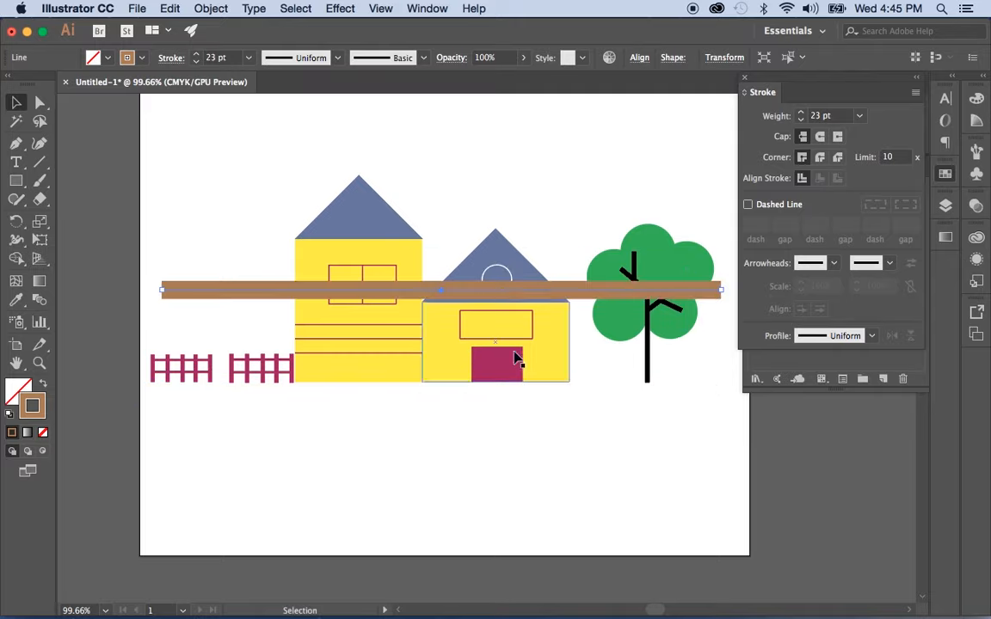
left_click(559, 400)
left_click(581, 294)
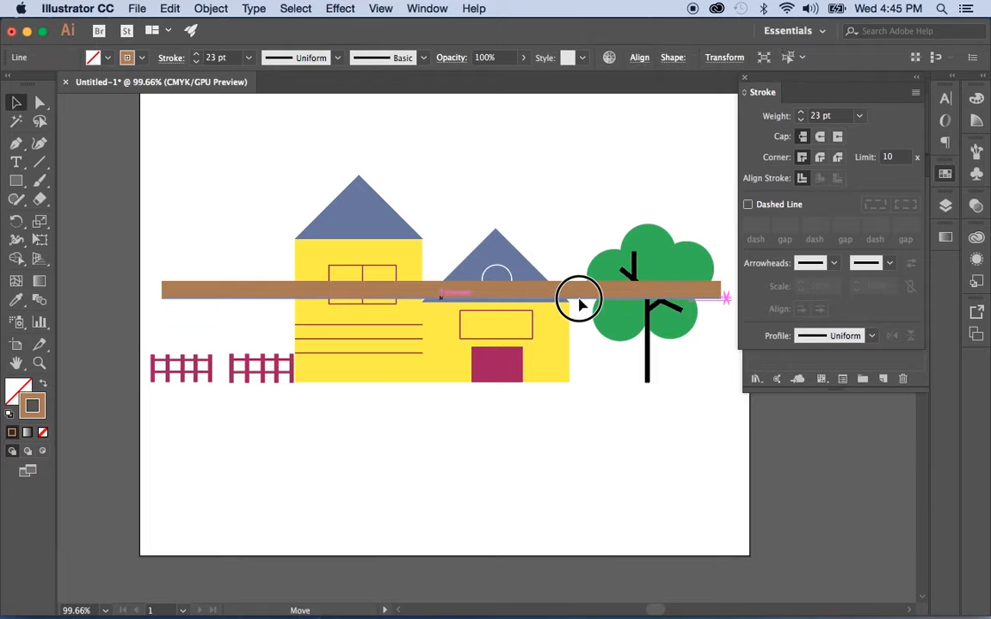
left_click_drag(580, 294, 579, 392)
left_click(657, 461)
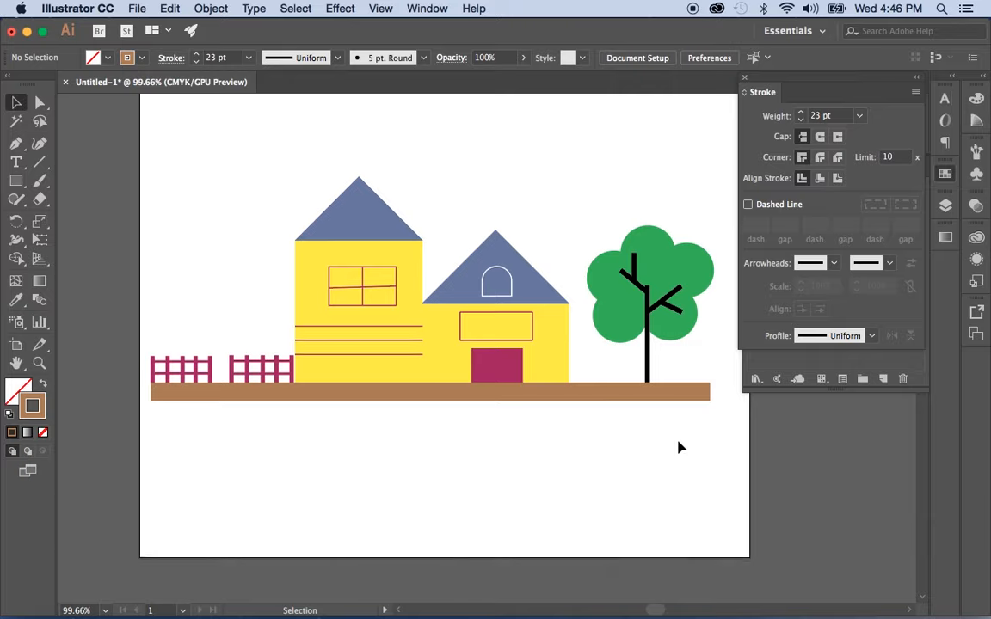
scroll(678, 447, "up", 3)
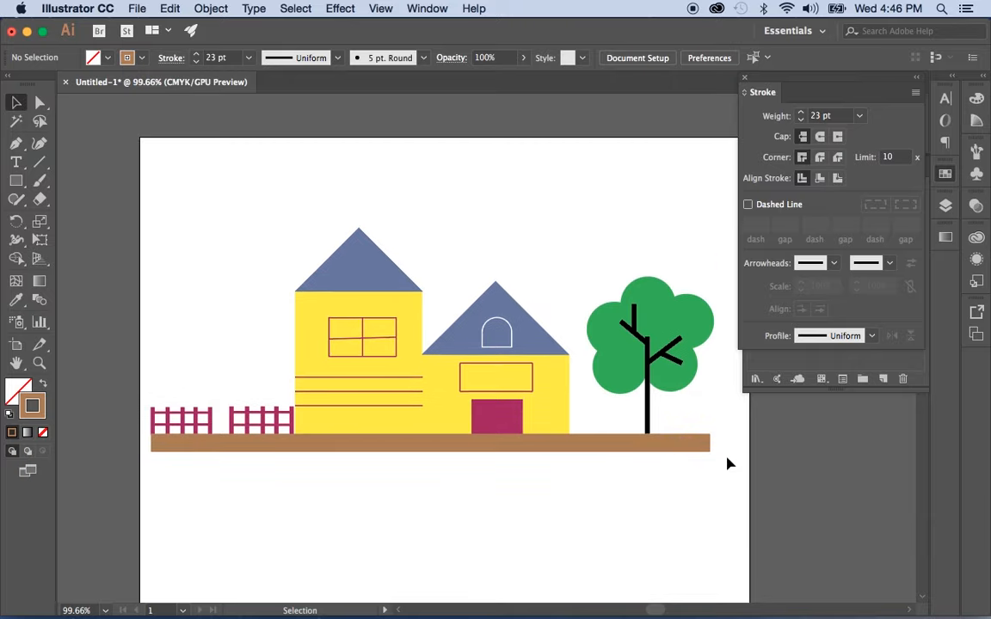